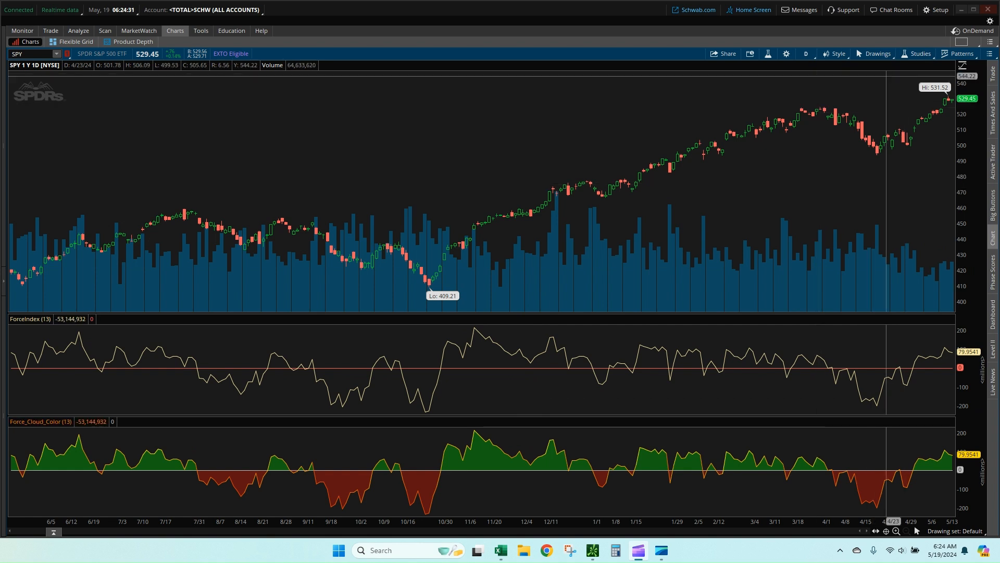
# - Remove all studies from the SPY chart via the Studies menu and confirm
pyautogui.click(917, 53)
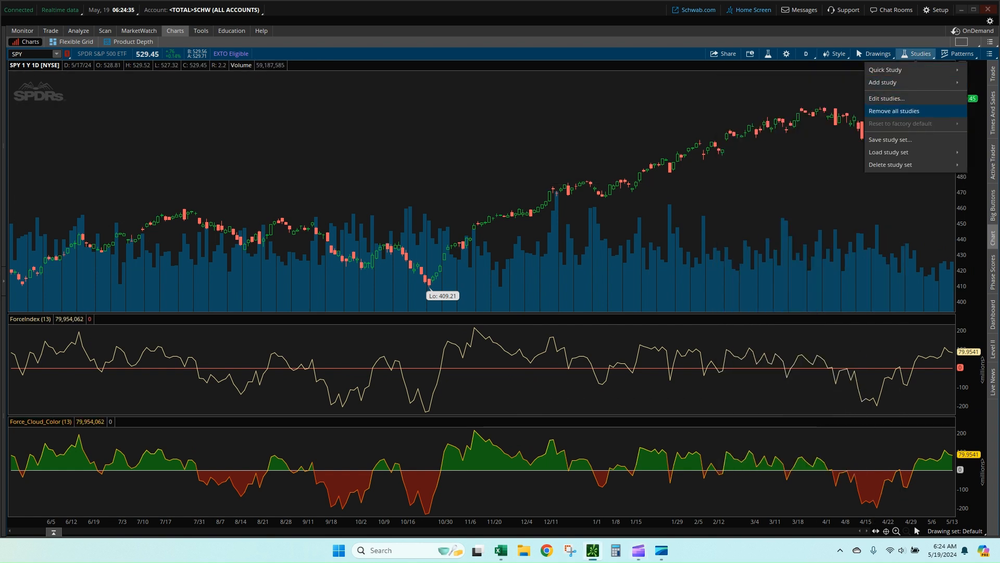
pyautogui.click(894, 111)
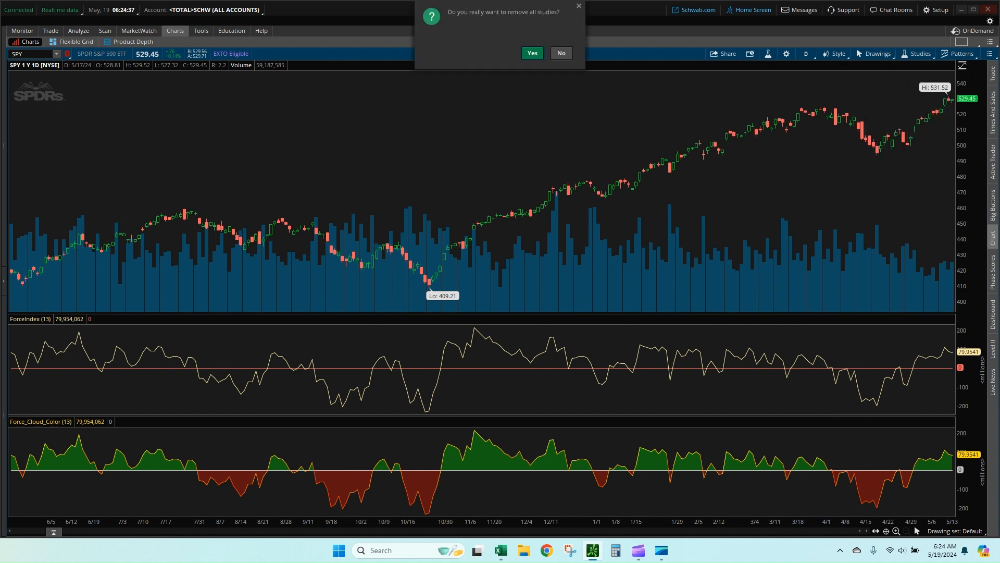
pyautogui.click(533, 53)
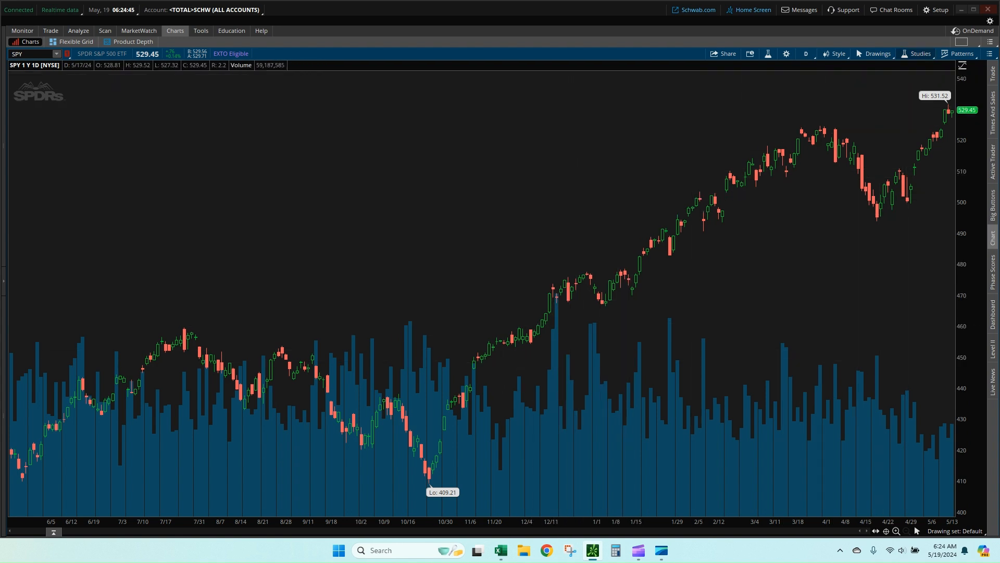
# - Add ForceIndex from the E-F lower studies list beneath the SPY price chart
pyautogui.click(918, 54)
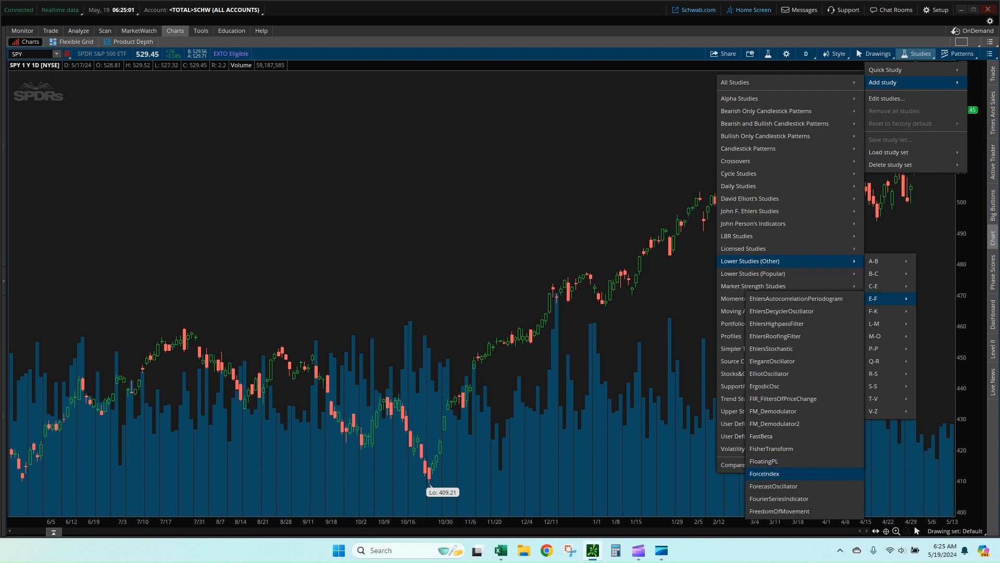
pyautogui.click(767, 472)
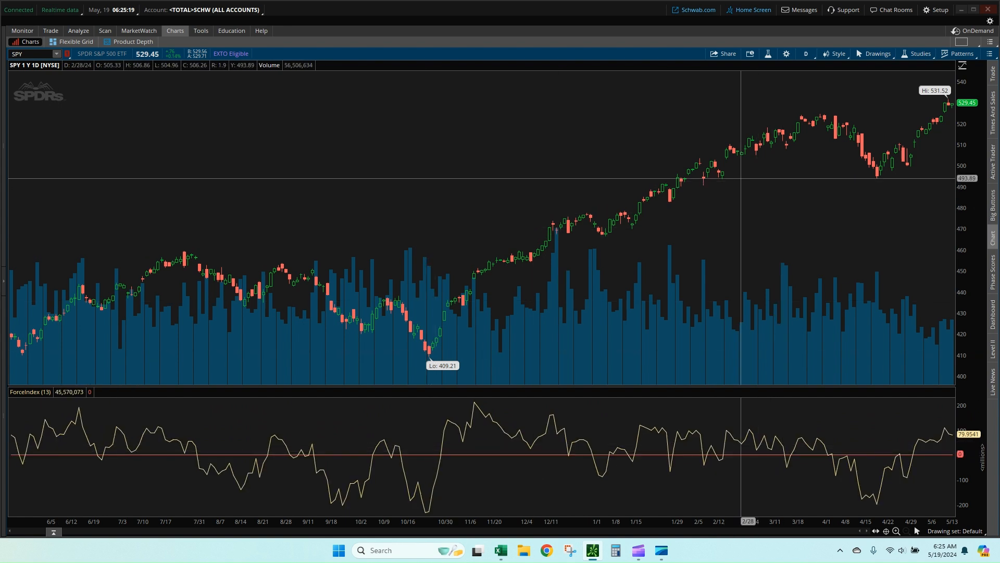
# - View the ForceIndex (13) thinkScript source from Edit Studies, then cancel out of it
pyautogui.click(916, 53)
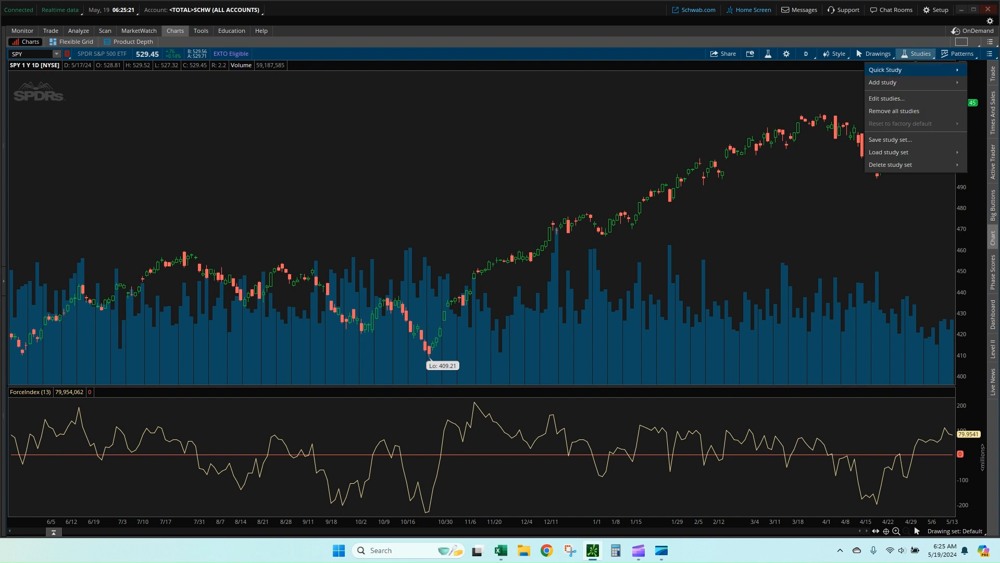
pyautogui.click(886, 98)
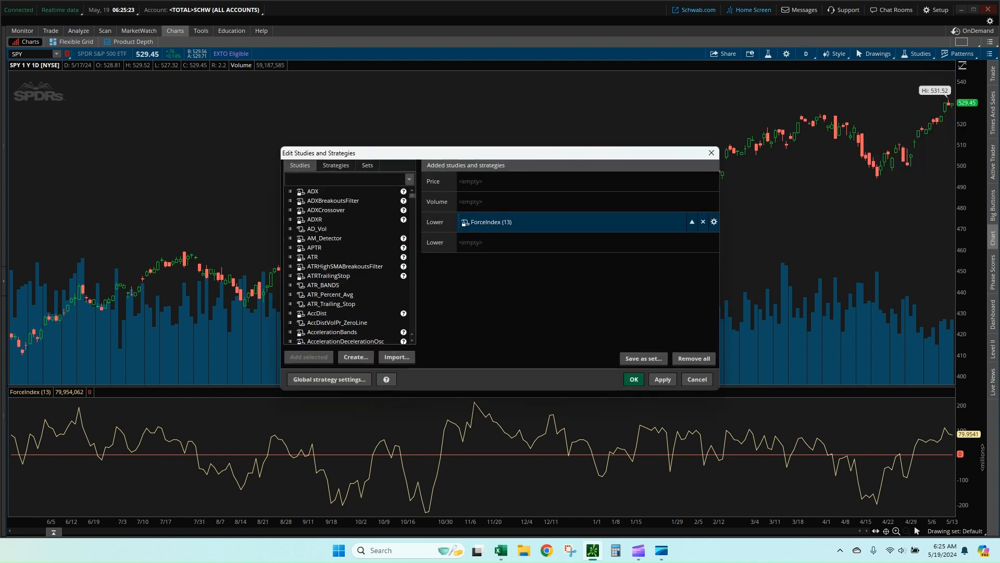
pyautogui.rightClick(556, 223)
pyautogui.click(579, 241)
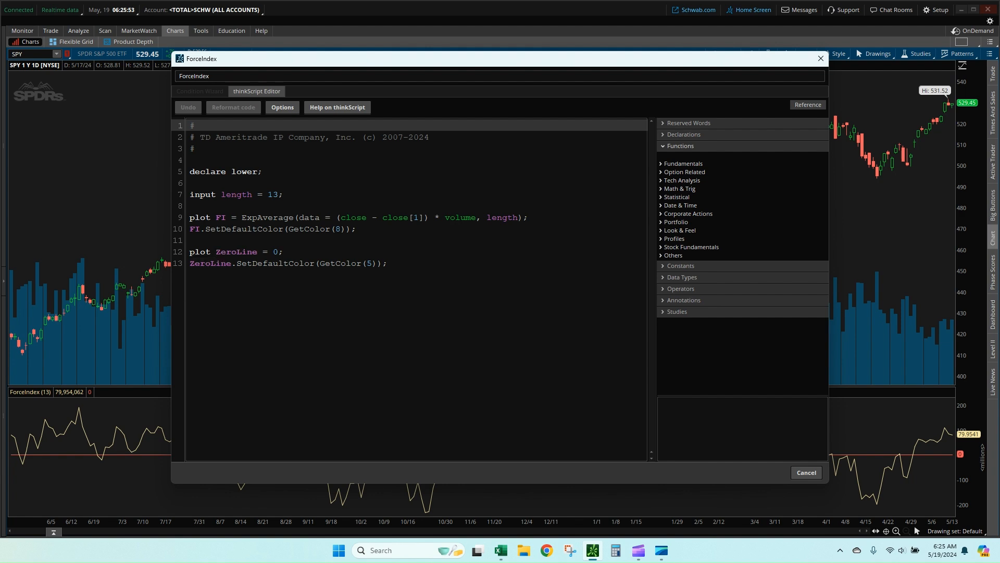
pyautogui.click(807, 473)
# - Leave the studies editor and step through the Cloud Cover script lines: input length, plot FI, Highest/Lowest colours, gradient
pyautogui.click(634, 379)
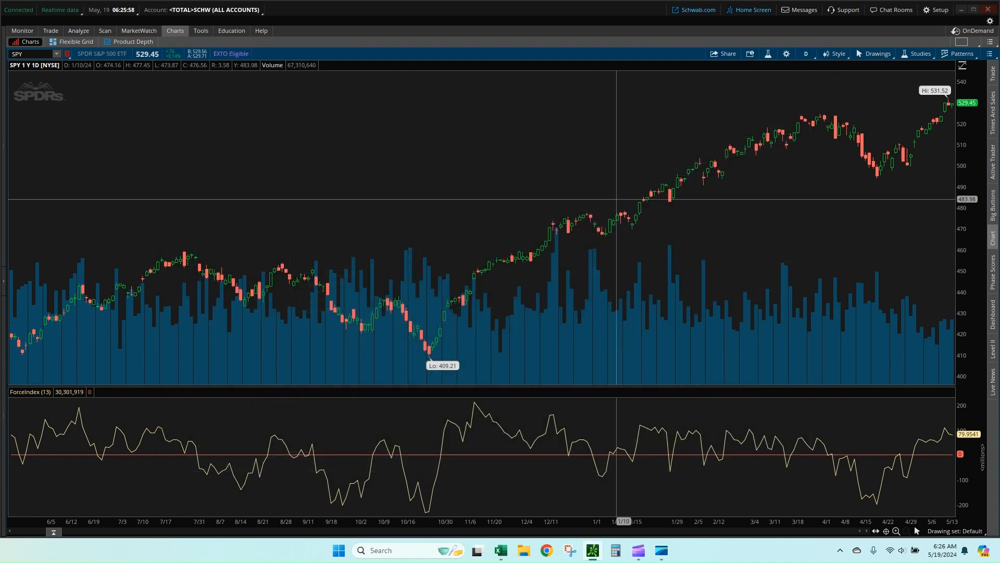
pyautogui.hotkey('alt', 'Tab')
pyautogui.press('Escape')
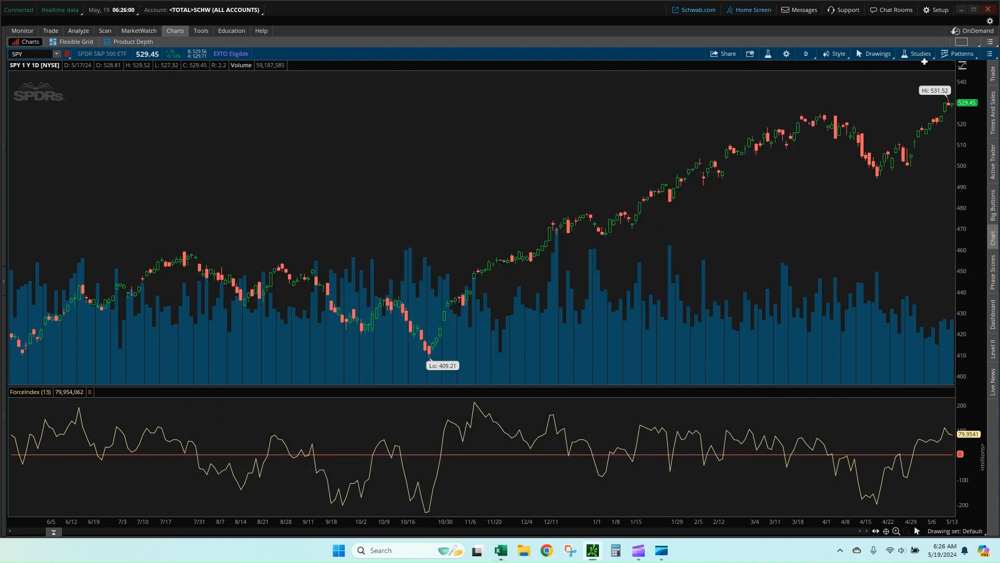
pyautogui.hotkey('alt', 'Tab')
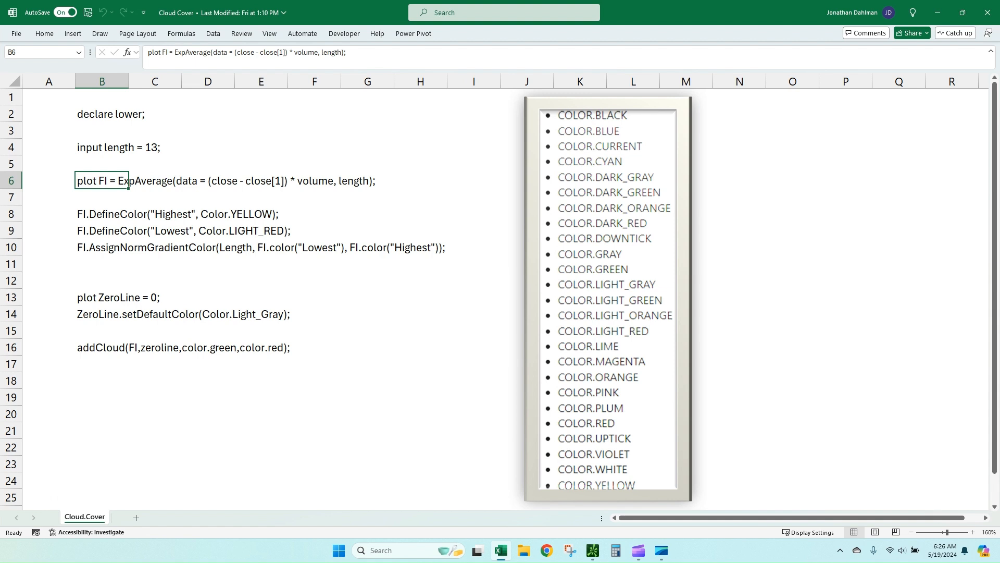
pyautogui.press('Down')
pyautogui.press('Down')
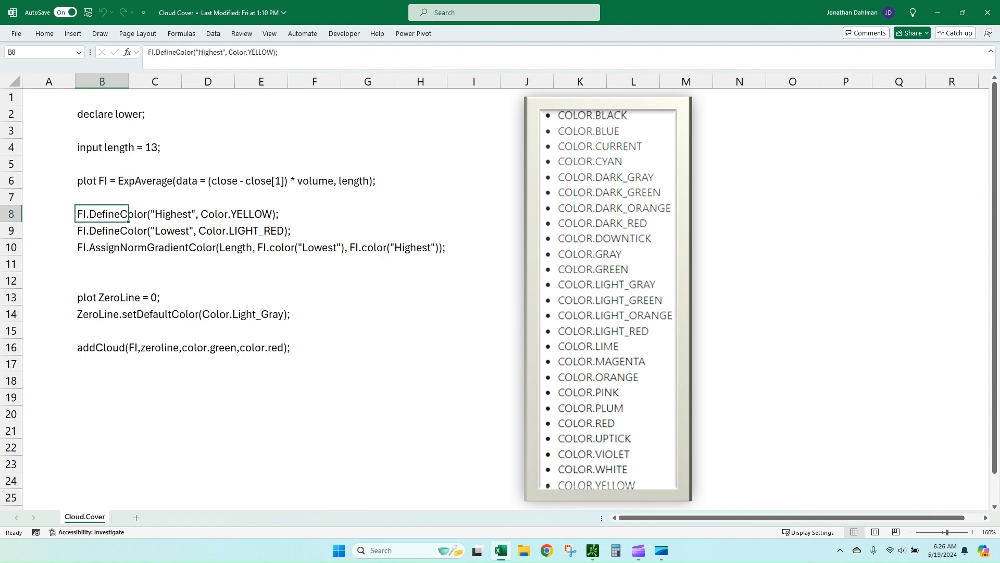
pyautogui.press('Up')
pyautogui.press('Up')
pyautogui.press('Up')
pyautogui.press('Down')
pyautogui.press('Down')
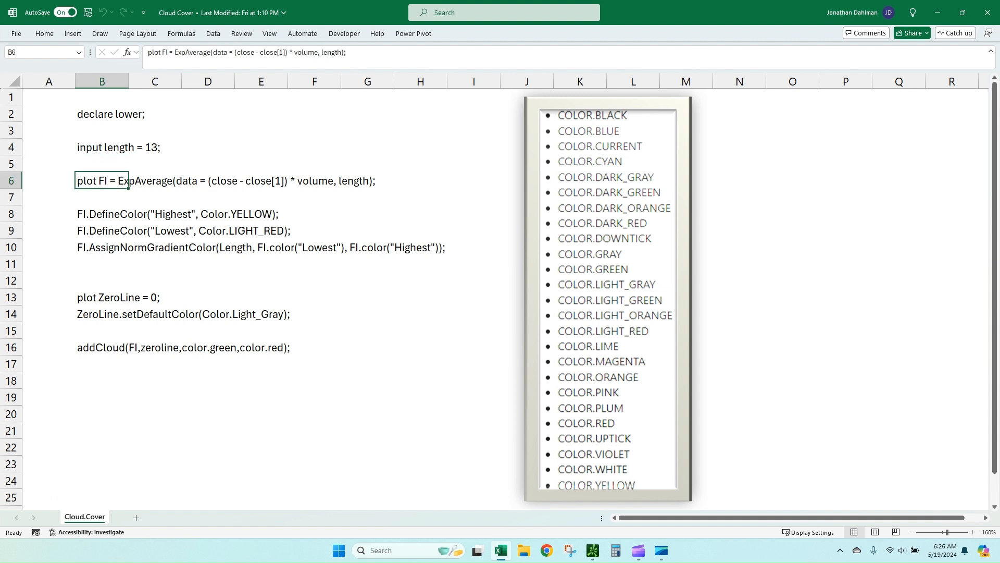
pyautogui.press('Down')
pyautogui.press('Down')
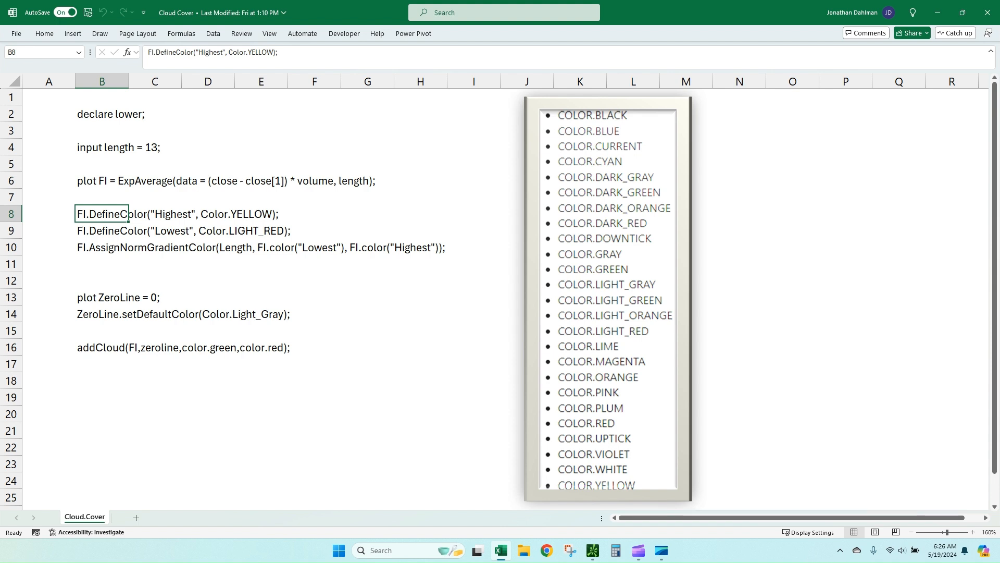
pyautogui.press('Down')
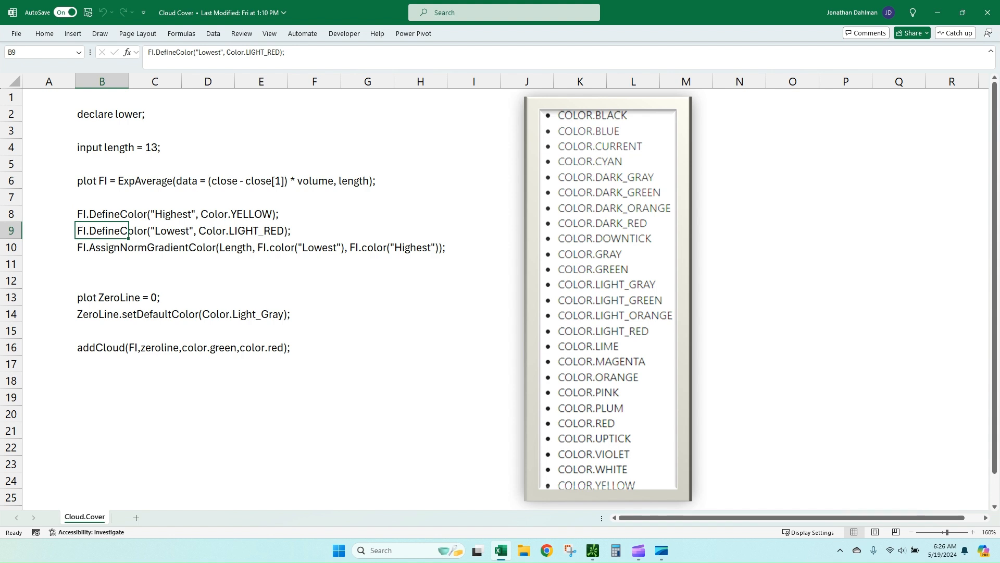
pyautogui.press('Down')
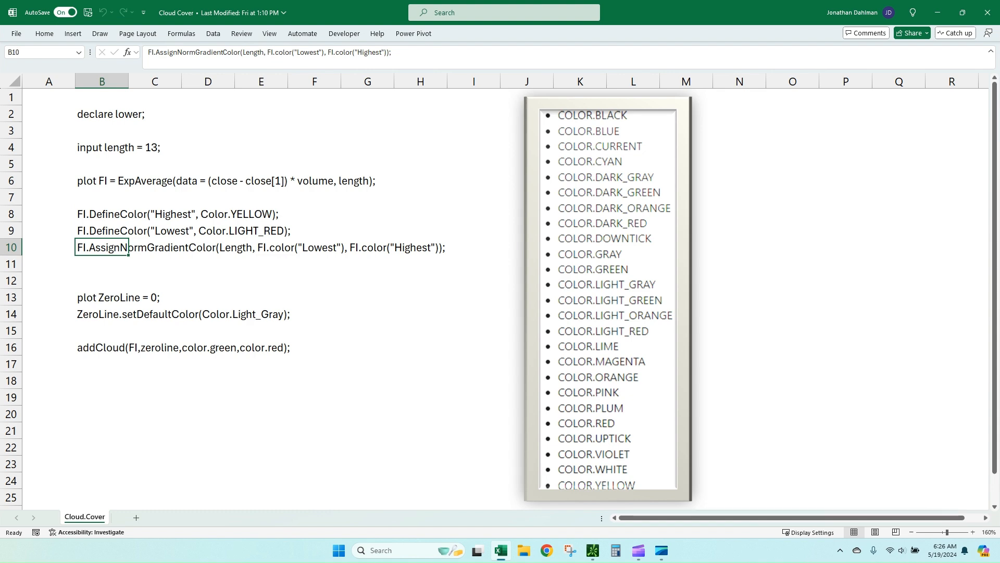
# - Compare the thinkorswim SPY chart against the Excel cloud script, finishing on the Cloud Cover sheet
pyautogui.hotkey('alt', 'Tab')
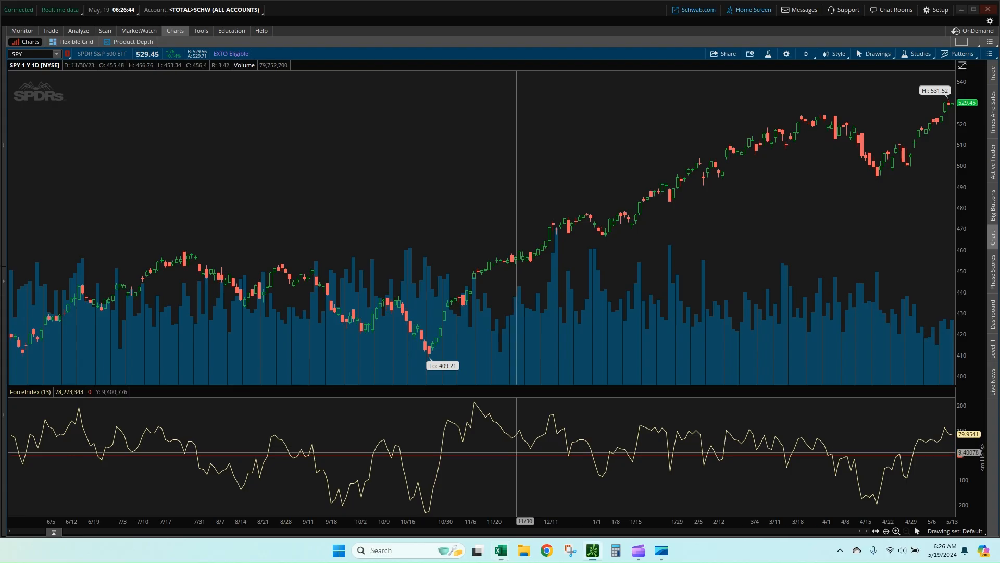
pyautogui.hotkey('alt', 'Tab')
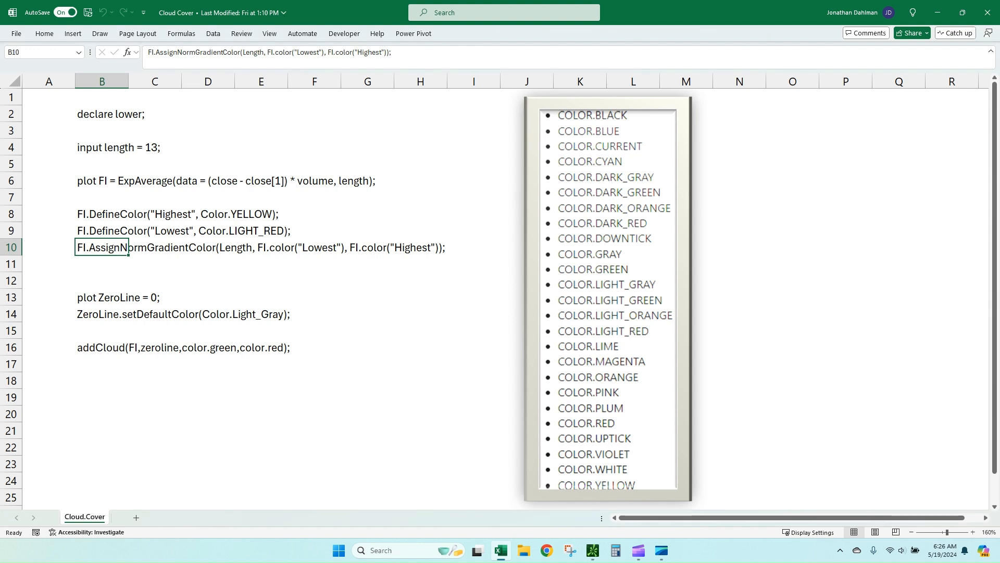
pyautogui.hotkey('alt', 'Tab')
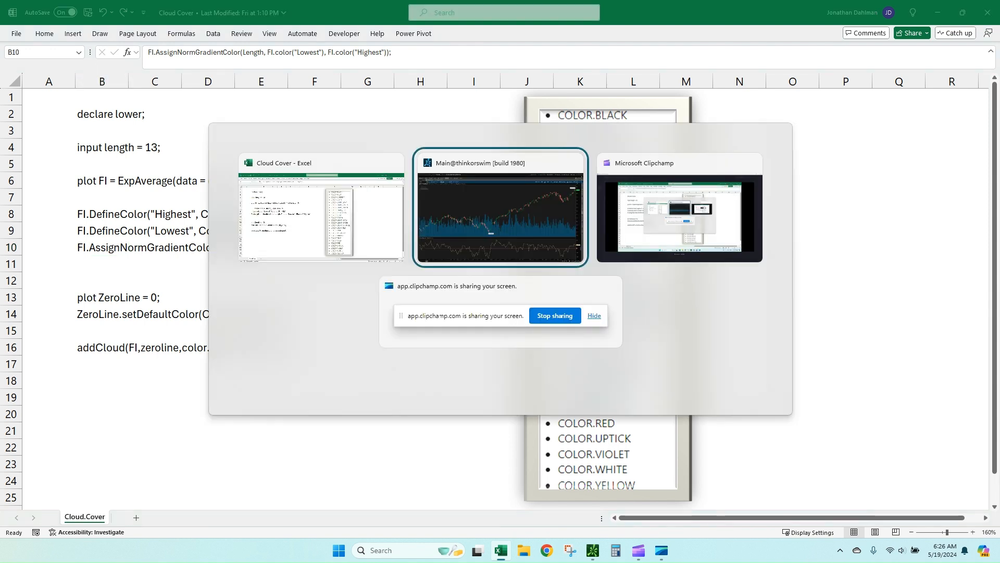
pyautogui.hotkey('alt', 'Tab')
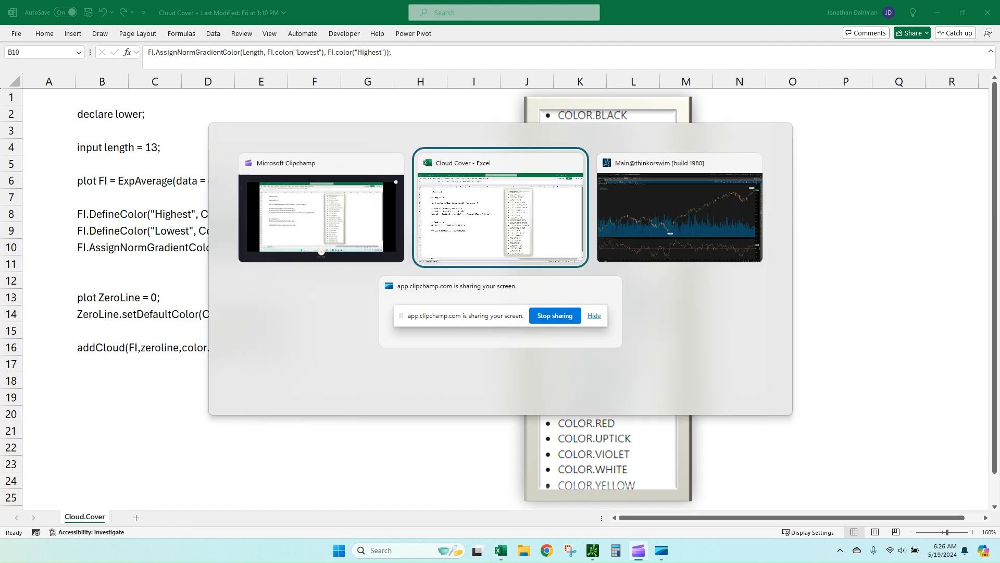
pyautogui.hotkey('alt', 'Tab')
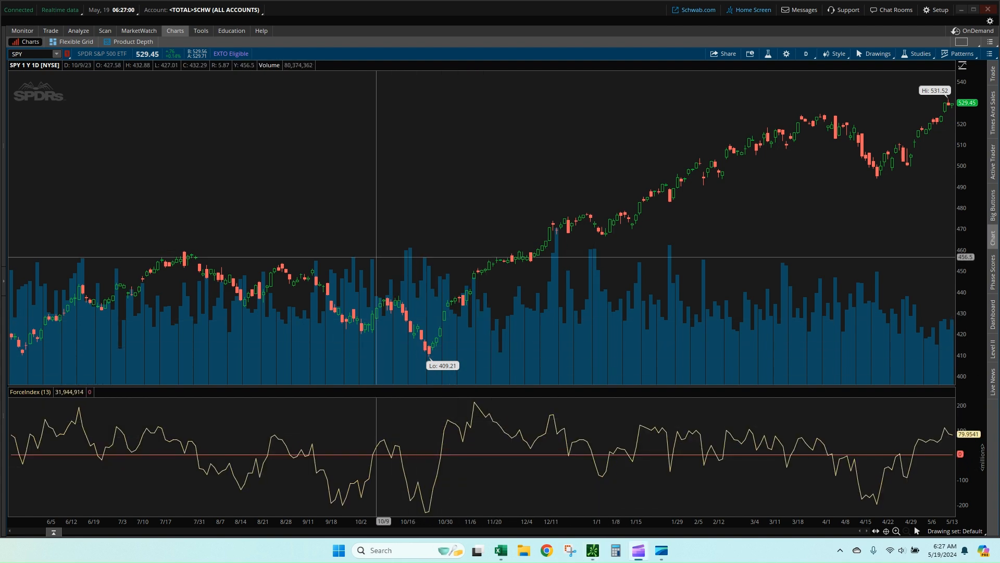
pyautogui.hotkey('alt', 'Tab')
pyautogui.hotkey('alt', 'Tab')
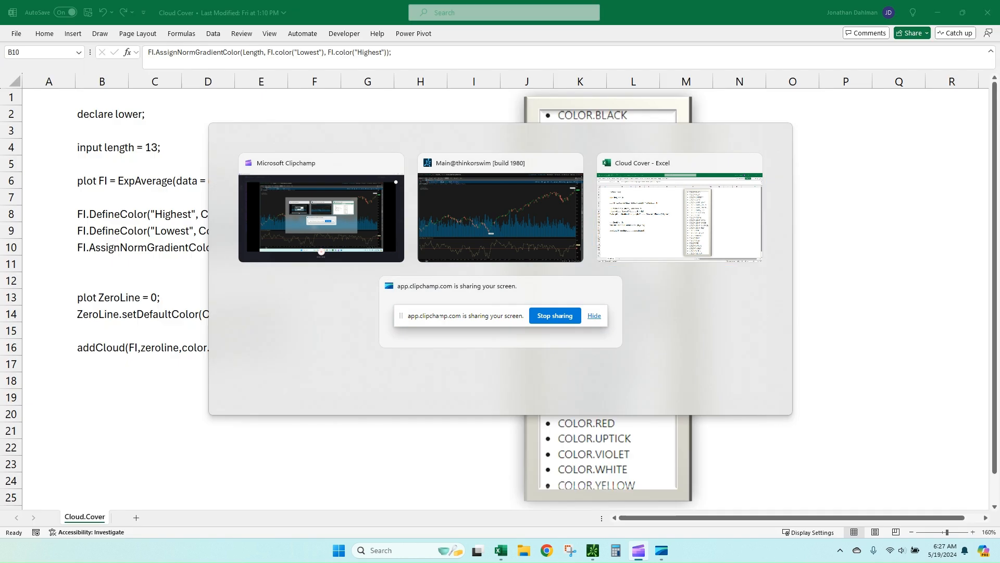
pyautogui.press('Down')
pyautogui.press('Down')
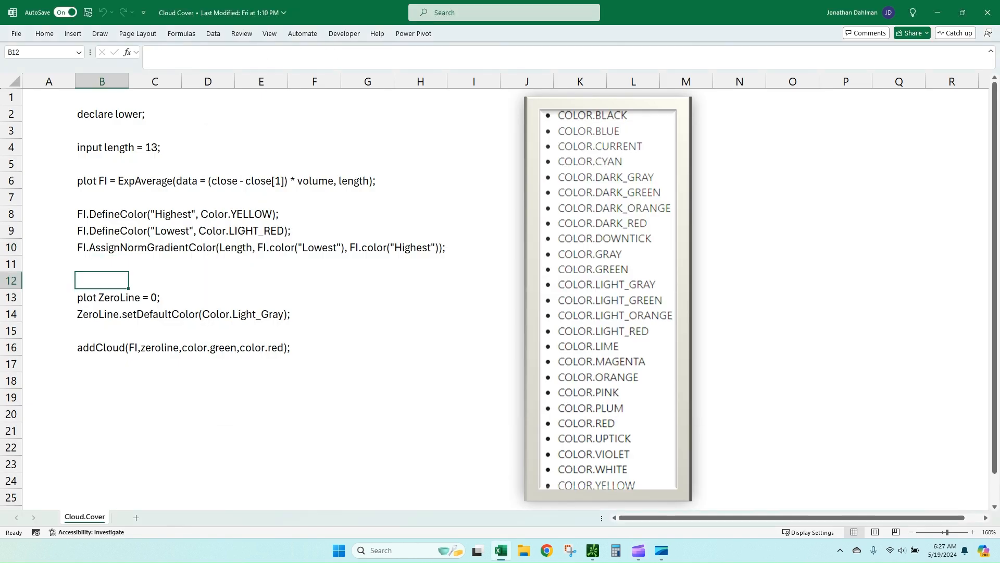
pyautogui.press('Down')
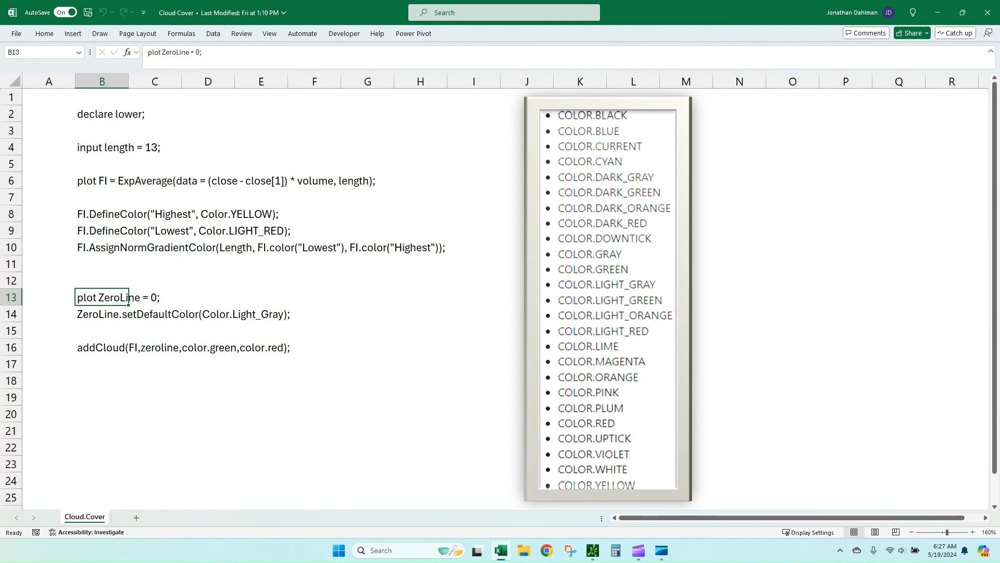
pyautogui.press('Down')
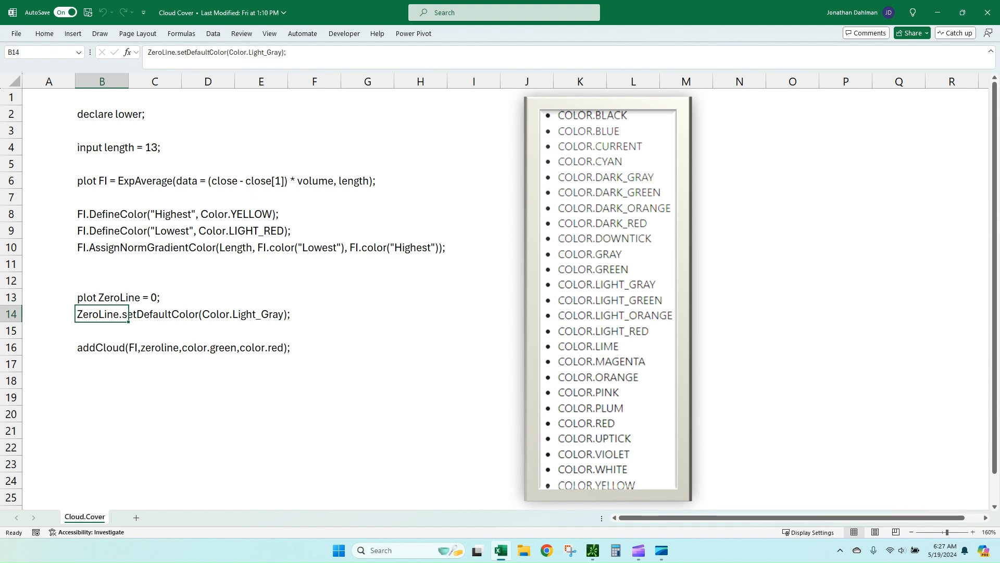
pyautogui.press('Down')
pyautogui.press('Down')
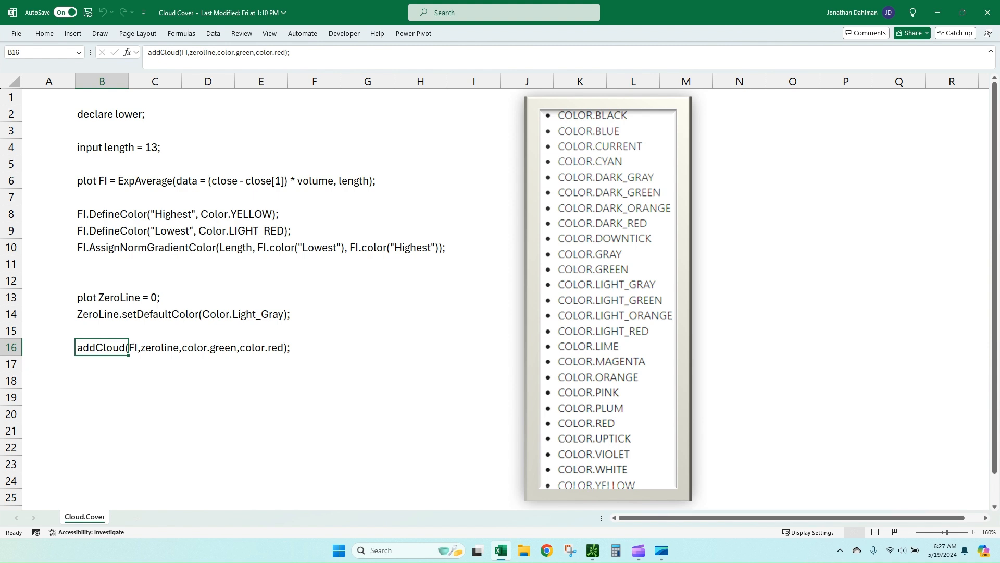
# - Copy the B2:B16 cloud script cells and bring the thinkorswim chart forward
pyautogui.moveTo(101, 114); pyautogui.dragTo(128, 347)
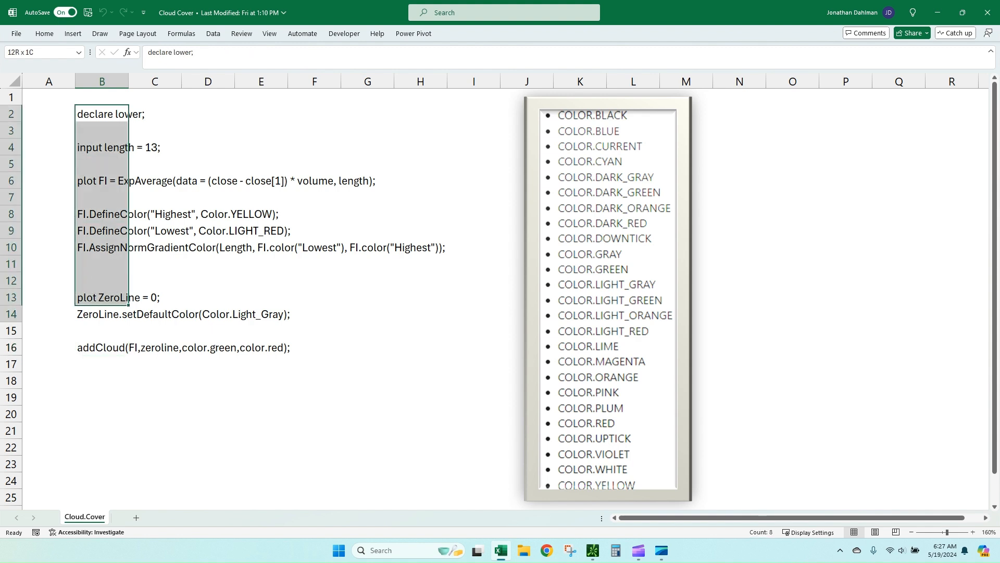
pyautogui.hotkey('ctrl', 'c')
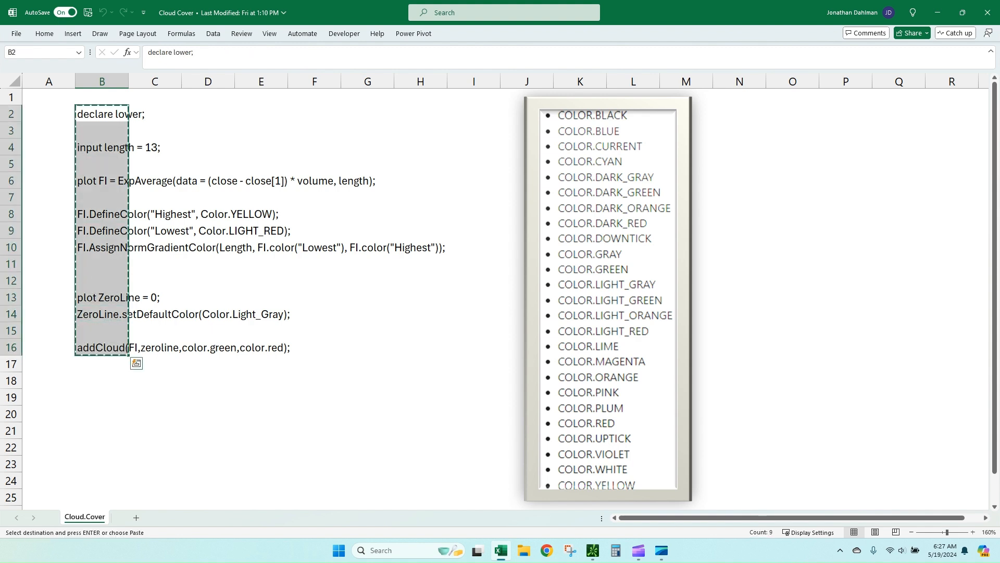
pyautogui.hotkey('alt', 'Tab')
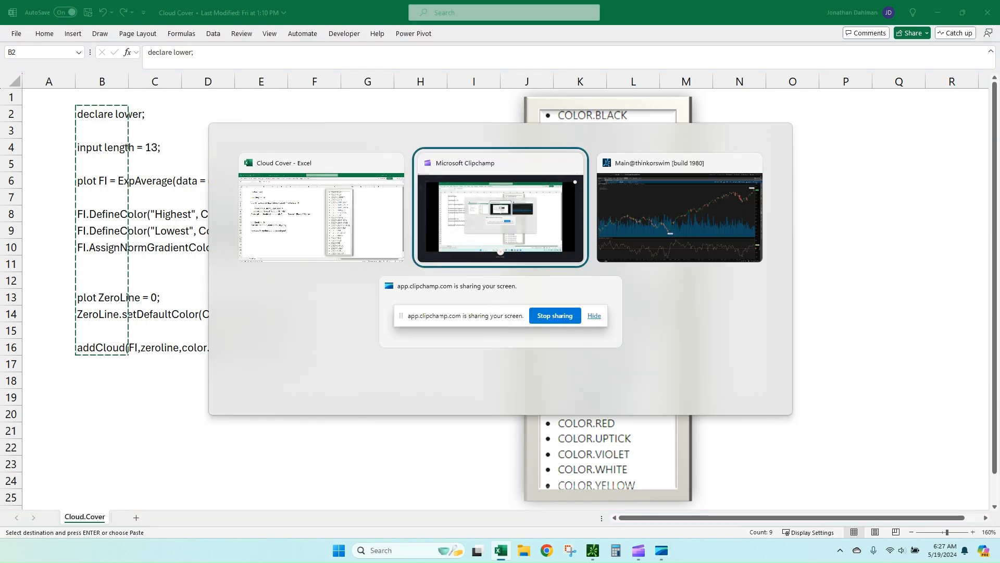
pyautogui.hotkey('alt', 'Tab')
# - Duplicate ForceIndex in Edit Studies and replace its code with the pasted gradient and cloud script
pyautogui.click(916, 54)
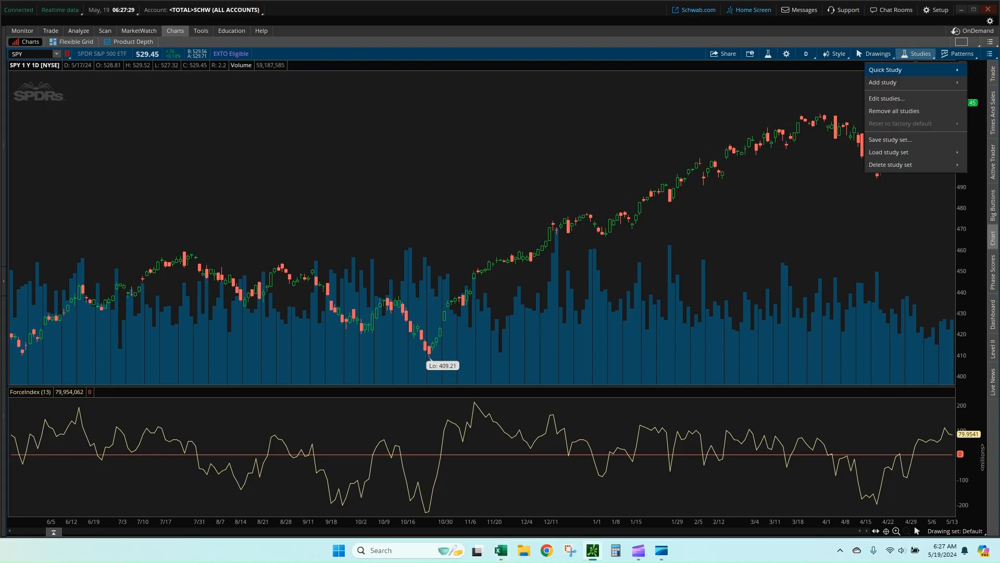
pyautogui.click(887, 98)
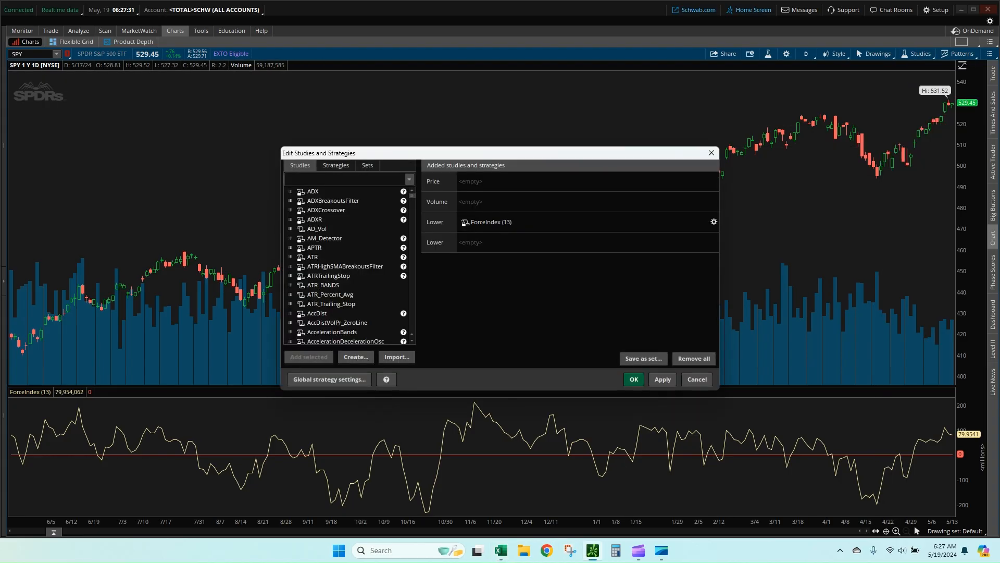
pyautogui.rightClick(615, 228)
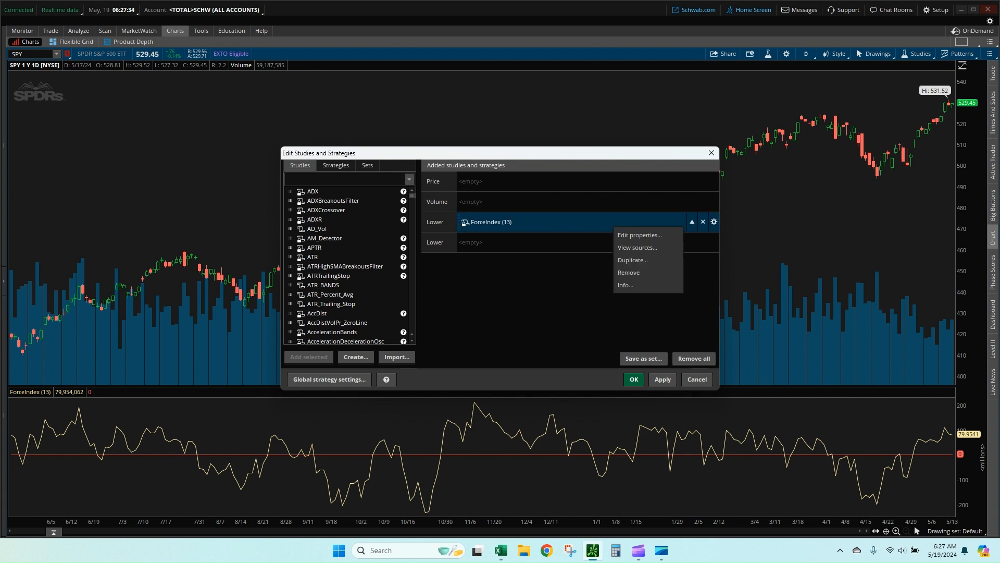
pyautogui.click(633, 259)
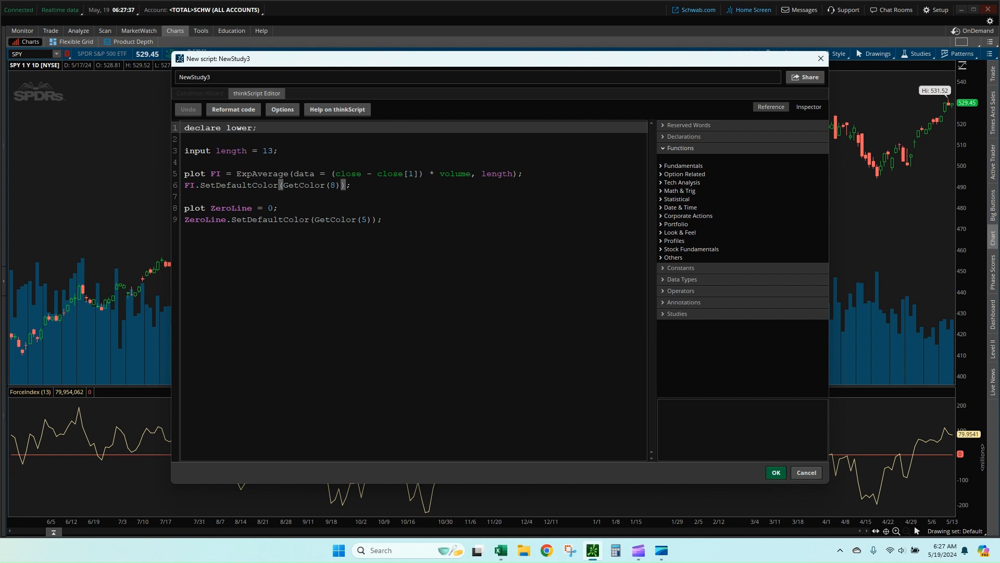
pyautogui.moveTo(385, 221); pyautogui.dragTo(185, 128)
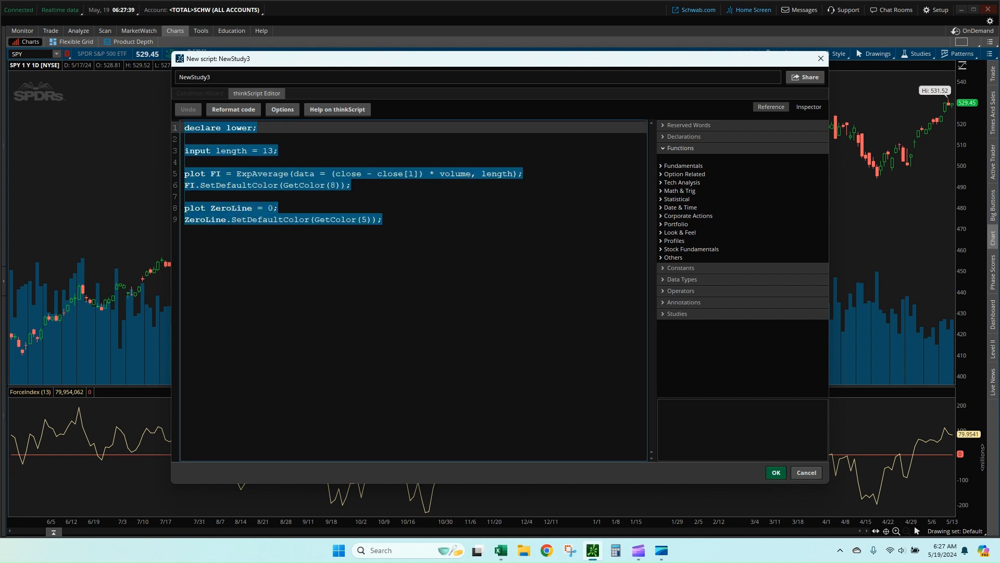
pyautogui.hotkey('ctrl', 'v')
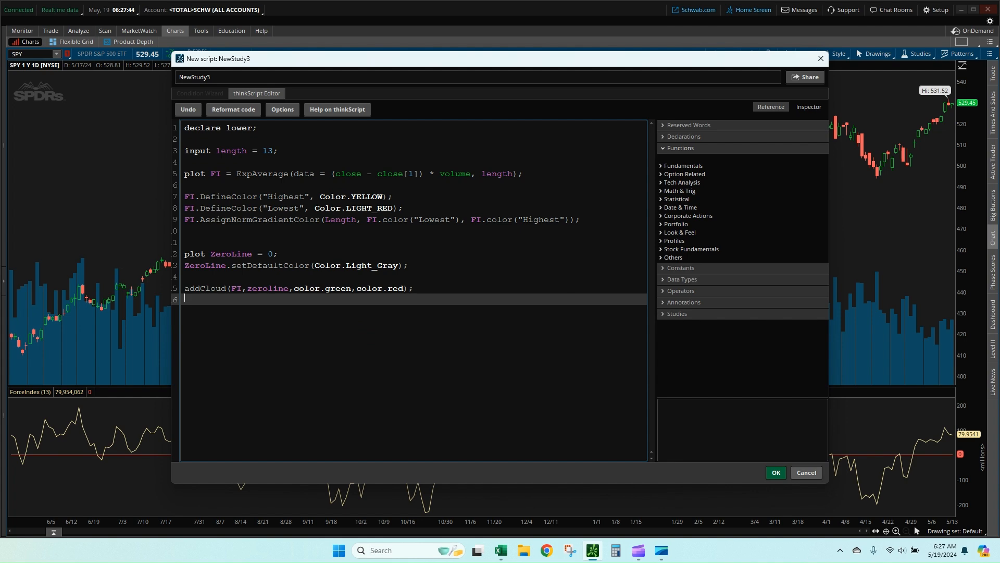
# - Save NewStudy3 and apply it so the green/red ForceIndex cloud shows on the SPY chart
pyautogui.click(776, 472)
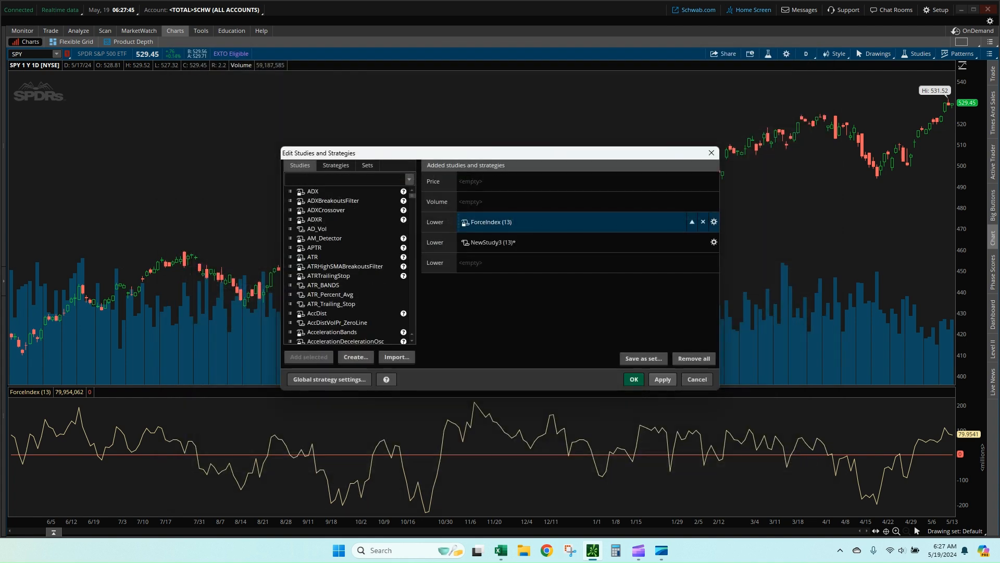
pyautogui.click(662, 378)
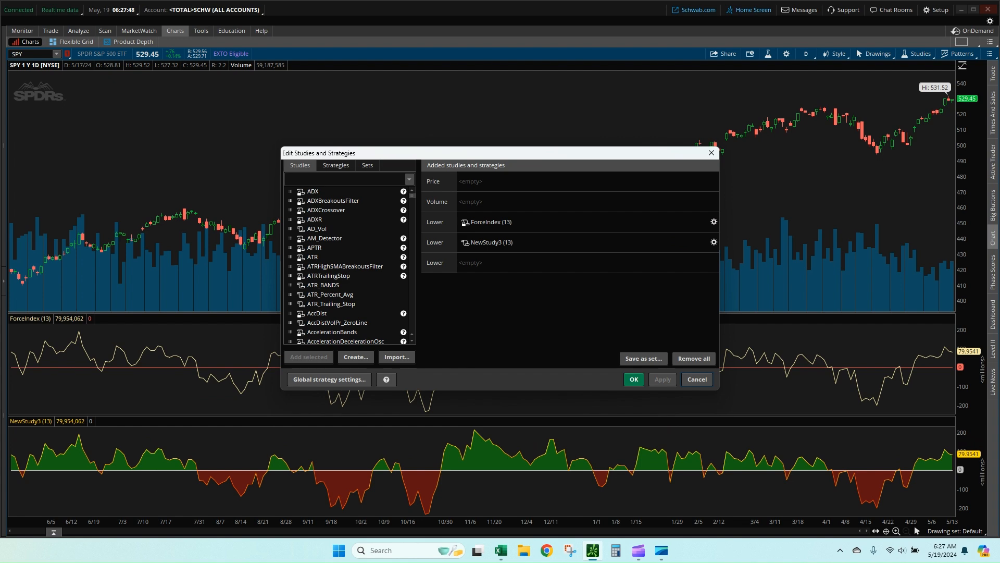
pyautogui.click(633, 379)
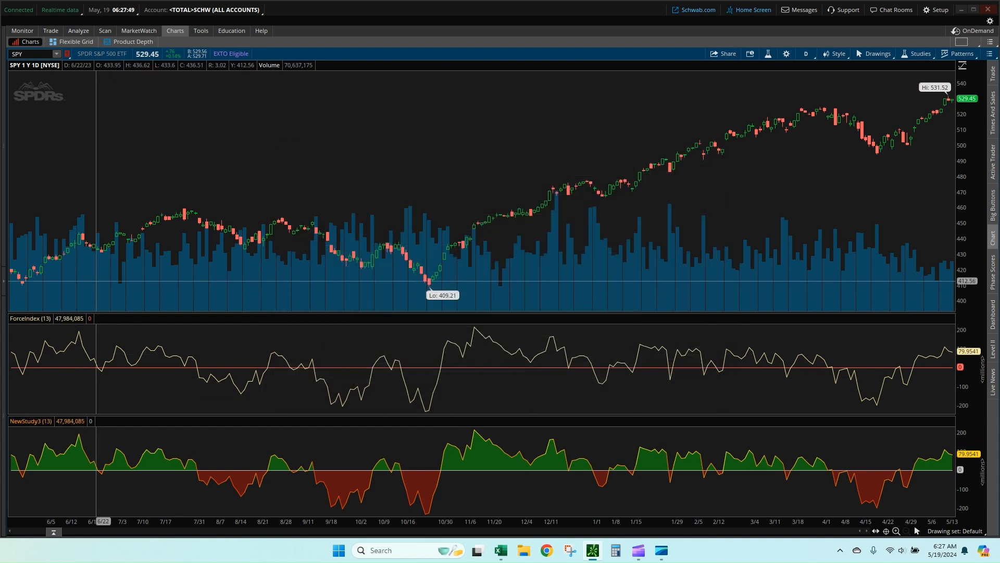